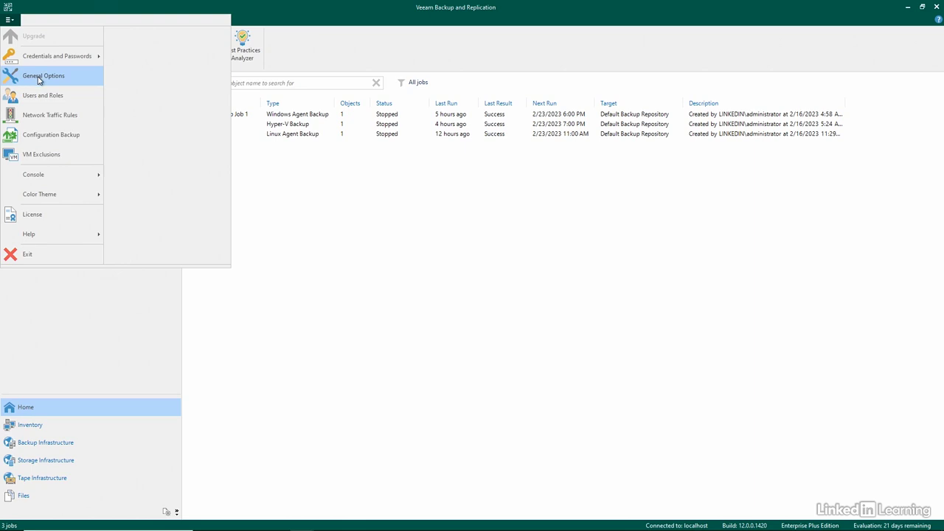
Step: Examine the storage latency control settings in the general options, including the custom thresholds for individual datastores
{"action": "left_click", "coordinate": [40, 77]}
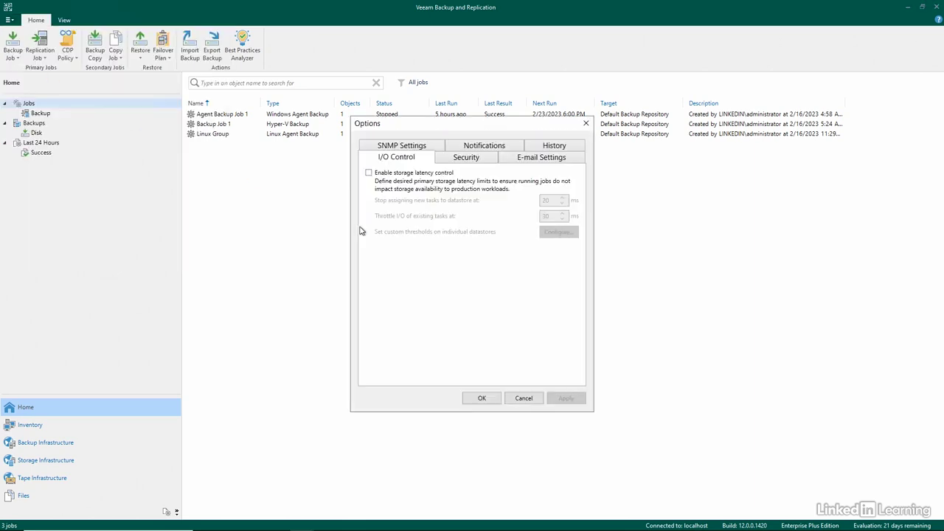
{"action": "left_click", "coordinate": [402, 177]}
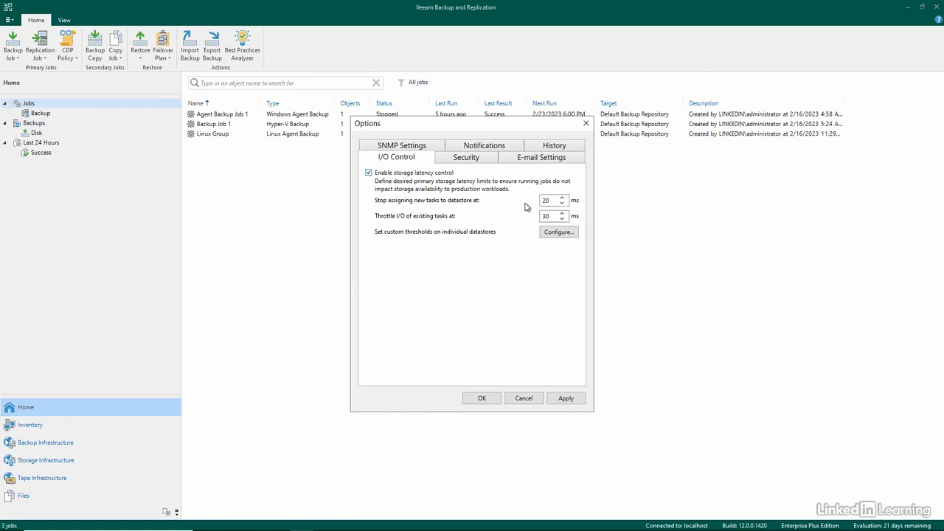
{"action": "left_click", "coordinate": [555, 235]}
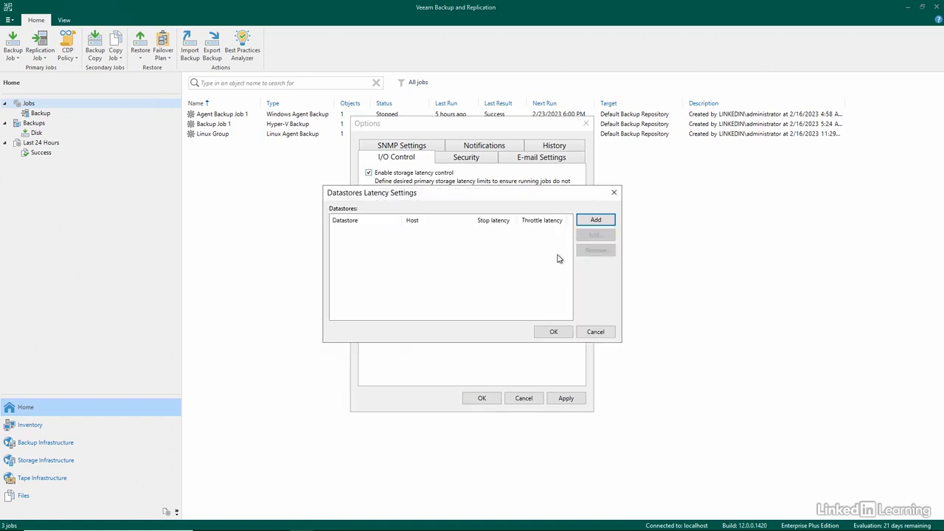
{"action": "left_click", "coordinate": [590, 220]}
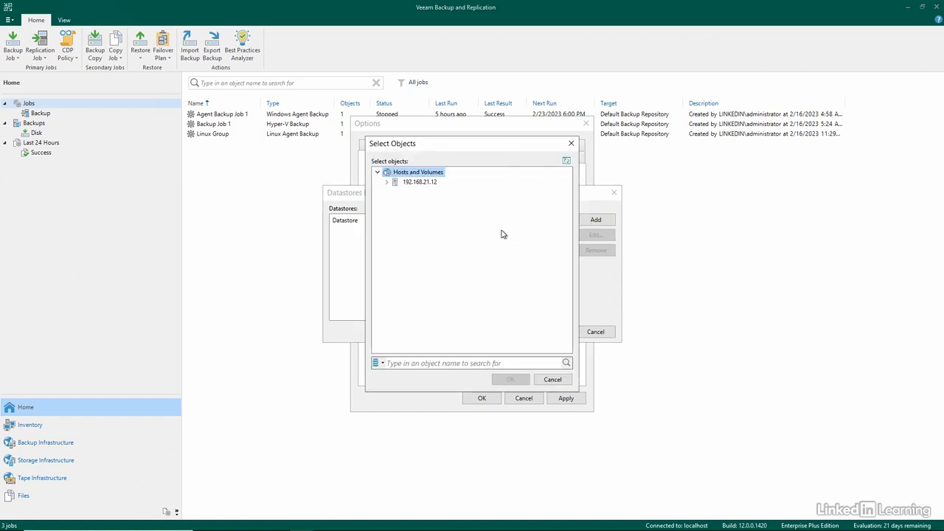
{"action": "left_click", "coordinate": [554, 381]}
{"action": "left_click", "coordinate": [597, 332]}
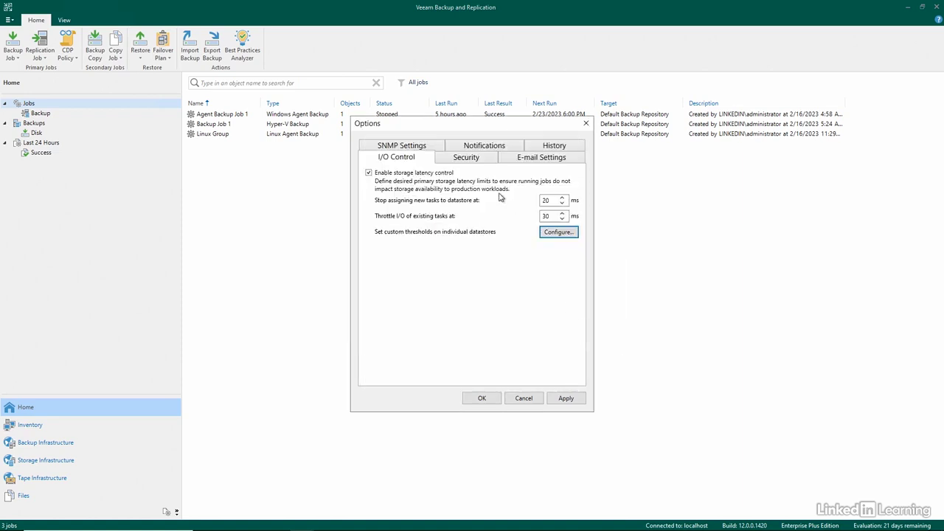
{"action": "left_click", "coordinate": [418, 174]}
Step: Examine the backup server's certificate choices: generate new, select from the Certificate Store, and import from a file
{"action": "left_click", "coordinate": [468, 160]}
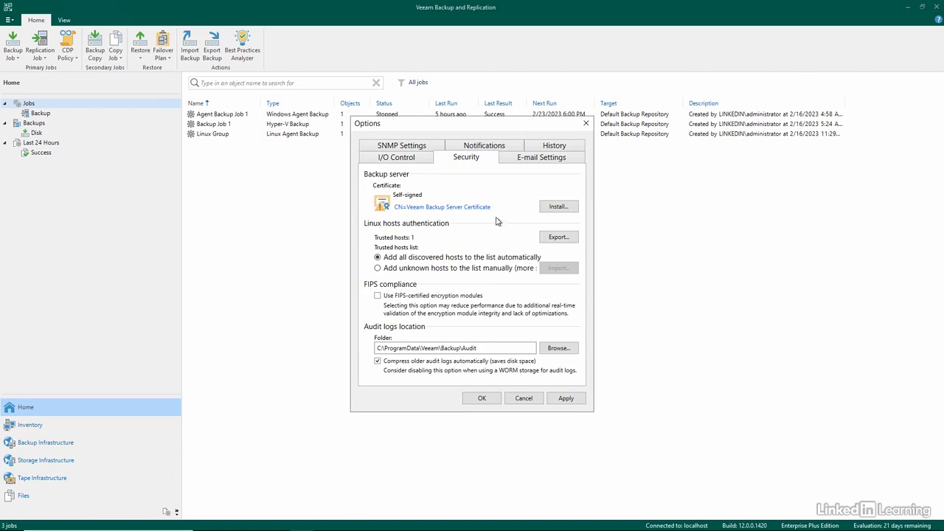
{"action": "left_click", "coordinate": [552, 206]}
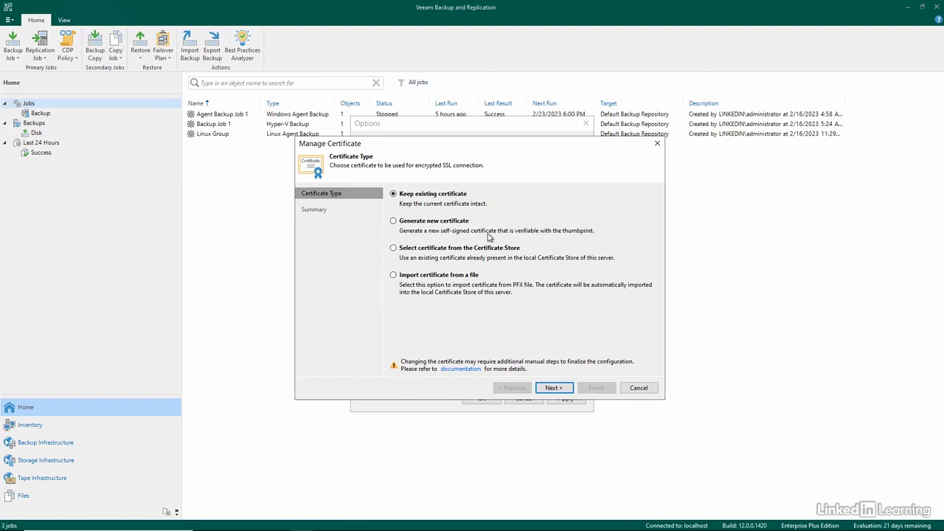
{"action": "left_click", "coordinate": [450, 222]}
{"action": "left_click", "coordinate": [499, 249]}
{"action": "left_click", "coordinate": [456, 278]}
{"action": "left_click", "coordinate": [636, 389]}
{"action": "left_click", "coordinate": [478, 285]}
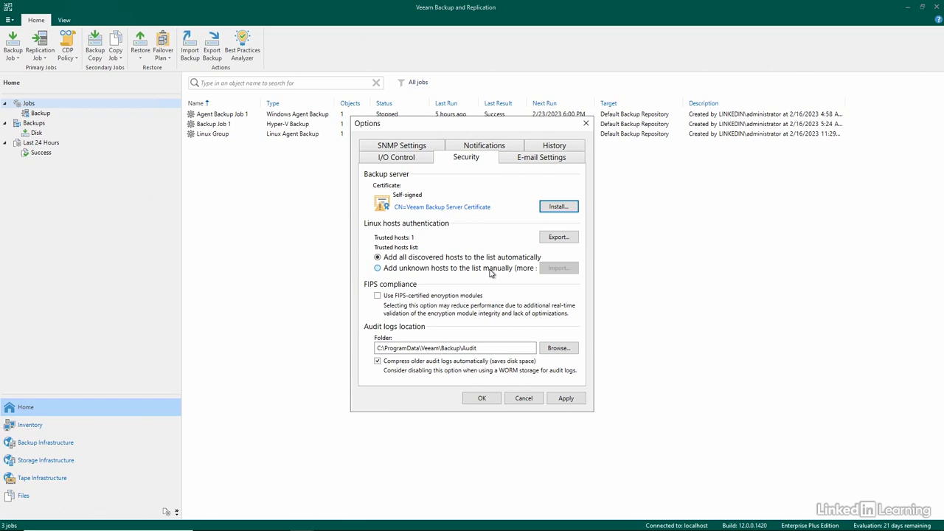
Step: Try the manual list option for unknown Linux hosts and FIPS-certified encryption modules, restoring the original security settings
{"action": "left_click", "coordinate": [490, 271]}
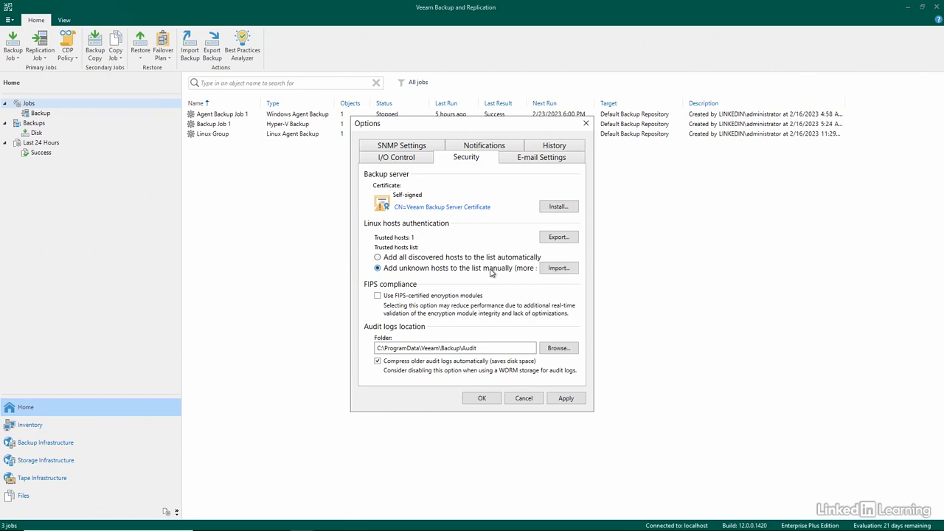
{"action": "left_click", "coordinate": [487, 258]}
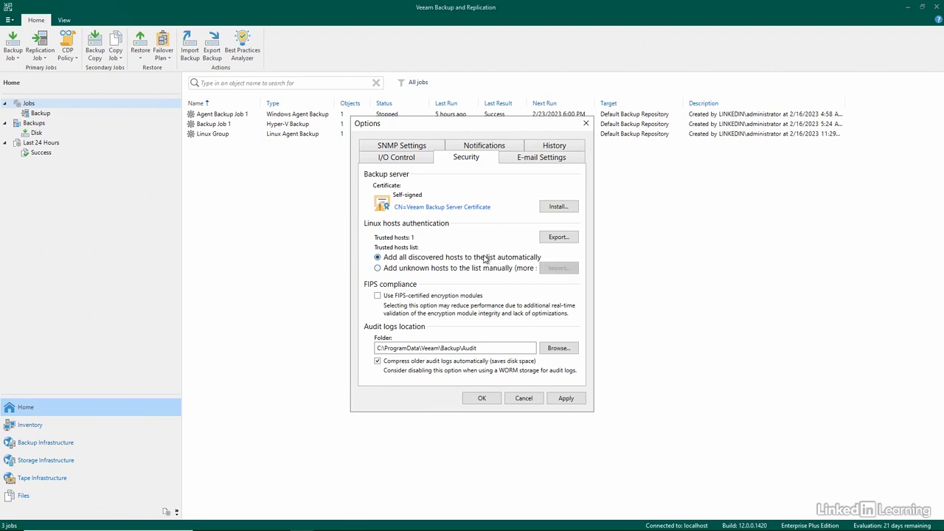
{"action": "left_click", "coordinate": [439, 298]}
{"action": "left_click", "coordinate": [443, 302]}
{"action": "left_click", "coordinate": [434, 296]}
{"action": "left_click", "coordinate": [436, 298]}
Step: Enable e-mail notifications with Microsoft 365 (modern authentication) as the mail server
{"action": "left_click", "coordinate": [525, 158]}
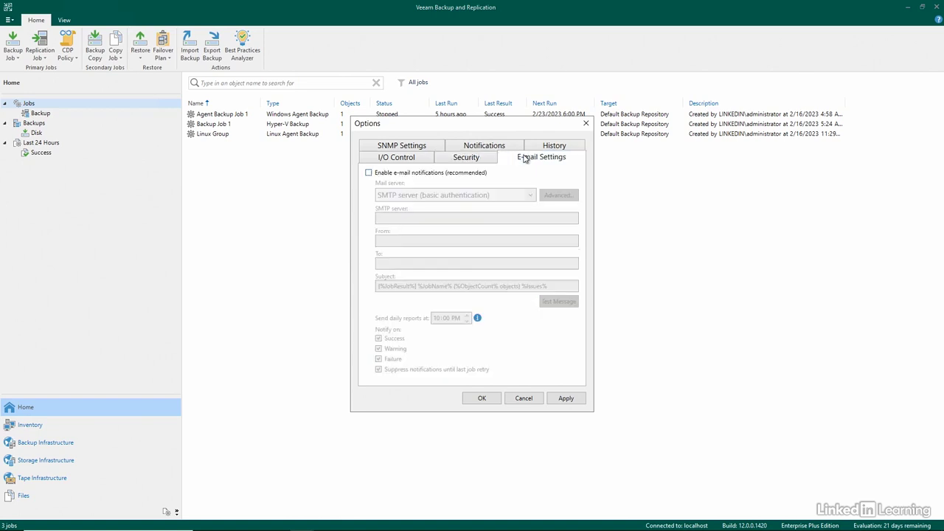
{"action": "left_click", "coordinate": [422, 175]}
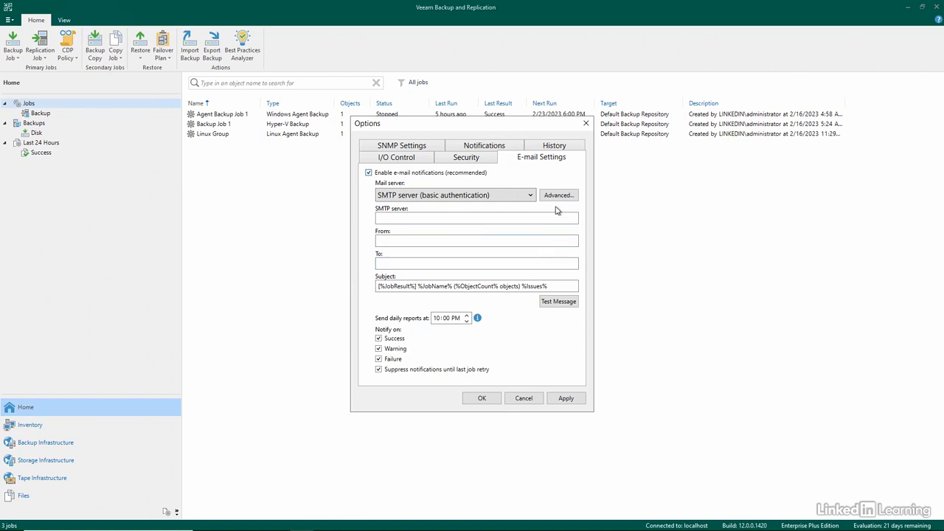
{"action": "left_click", "coordinate": [523, 200]}
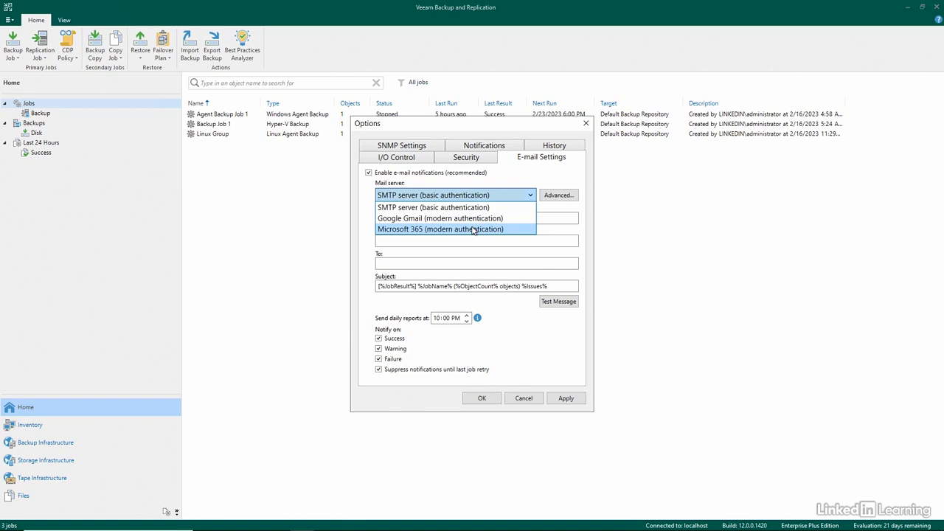
{"action": "left_click", "coordinate": [474, 230]}
{"action": "left_click", "coordinate": [445, 229]}
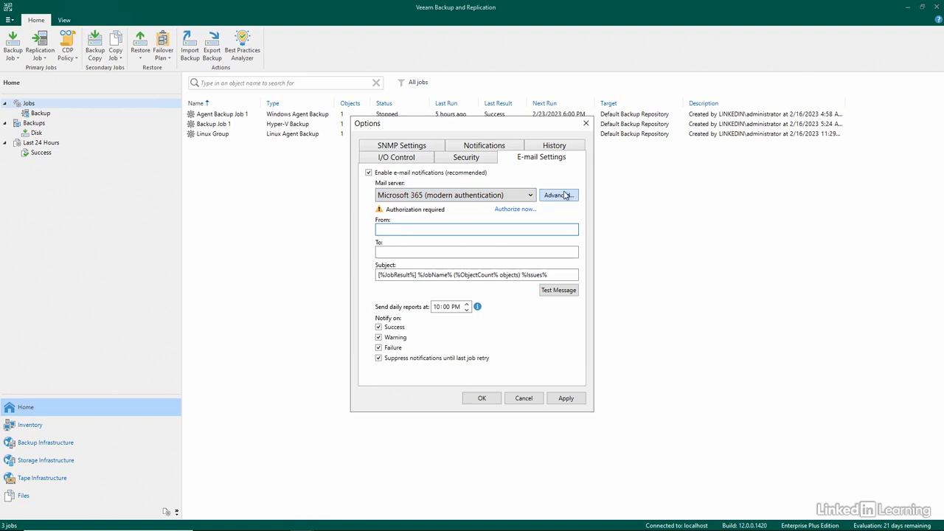
Step: Examine the custom application registration settings for Microsoft 365 without saving them, and turn off e-mail notifications
{"action": "left_click", "coordinate": [565, 195]}
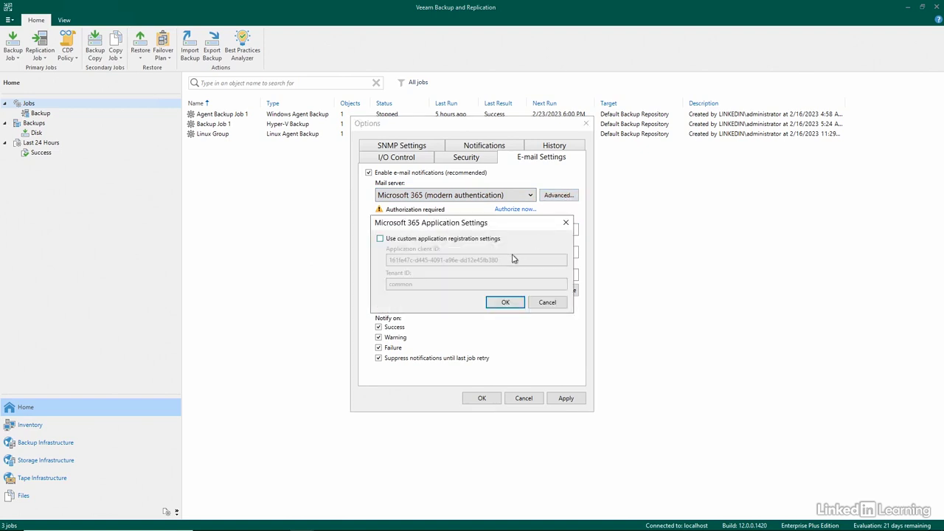
{"action": "left_click", "coordinate": [442, 239]}
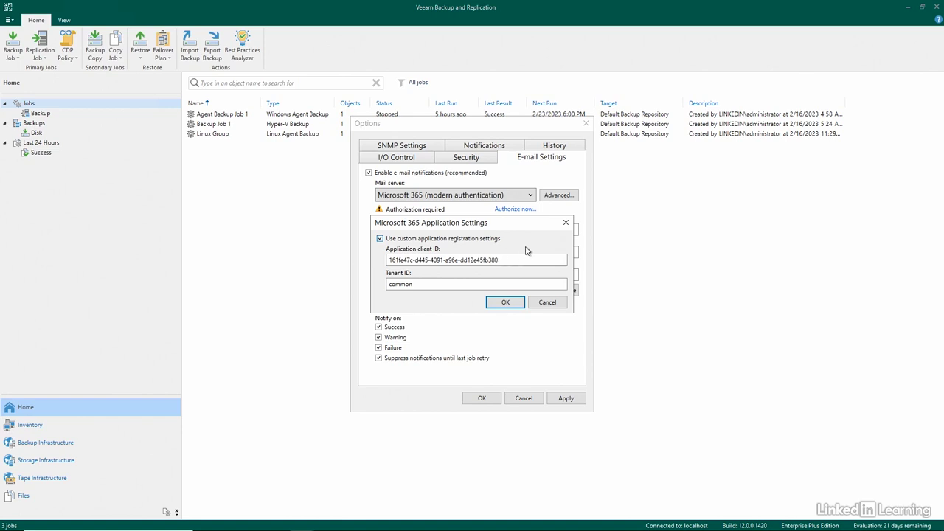
{"action": "left_click", "coordinate": [540, 308]}
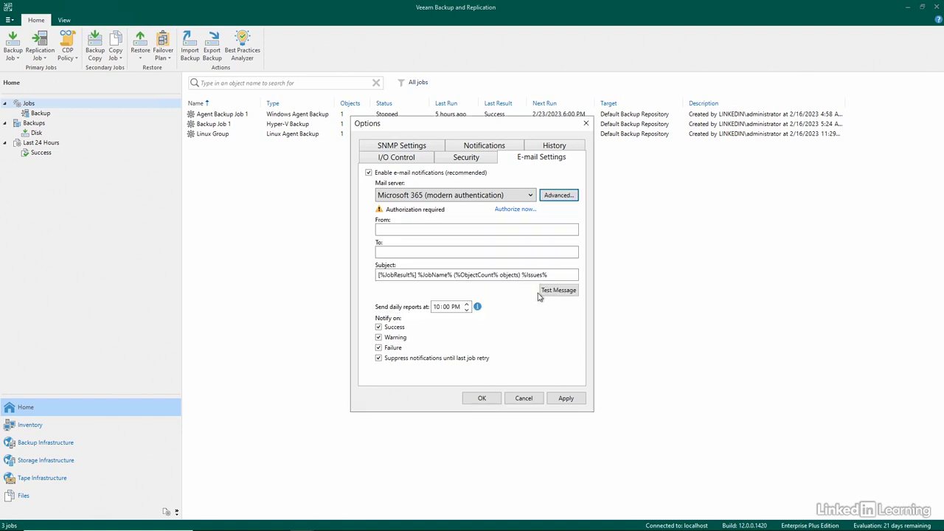
{"action": "left_click", "coordinate": [441, 173]}
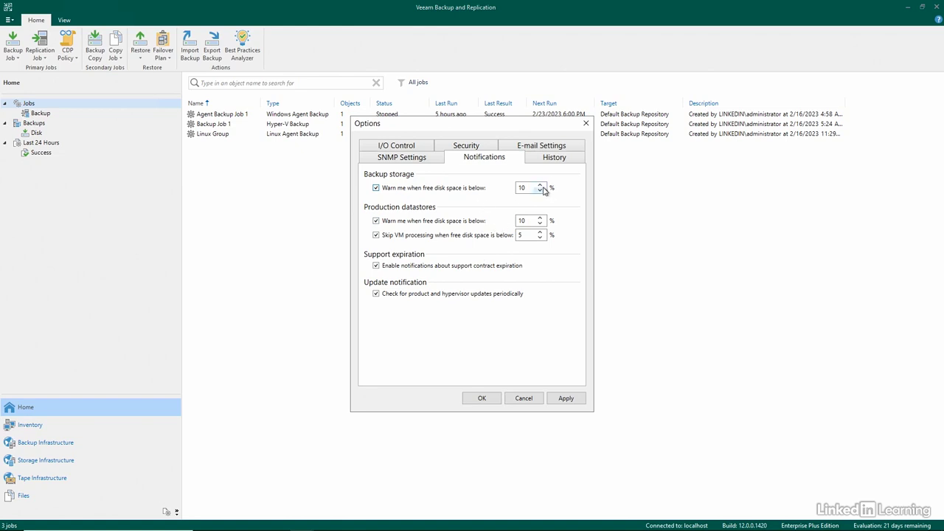
Step: Try adjusting the backup storage free disk space warning threshold, view the session history settings, and discard the option changes
{"action": "left_click", "coordinate": [517, 188]}
{"action": "left_click", "coordinate": [542, 191]}
{"action": "left_click", "coordinate": [542, 191]}
{"action": "left_click", "coordinate": [541, 191]}
{"action": "left_click", "coordinate": [541, 191]}
{"action": "left_click", "coordinate": [542, 191]}
{"action": "left_click", "coordinate": [558, 159]}
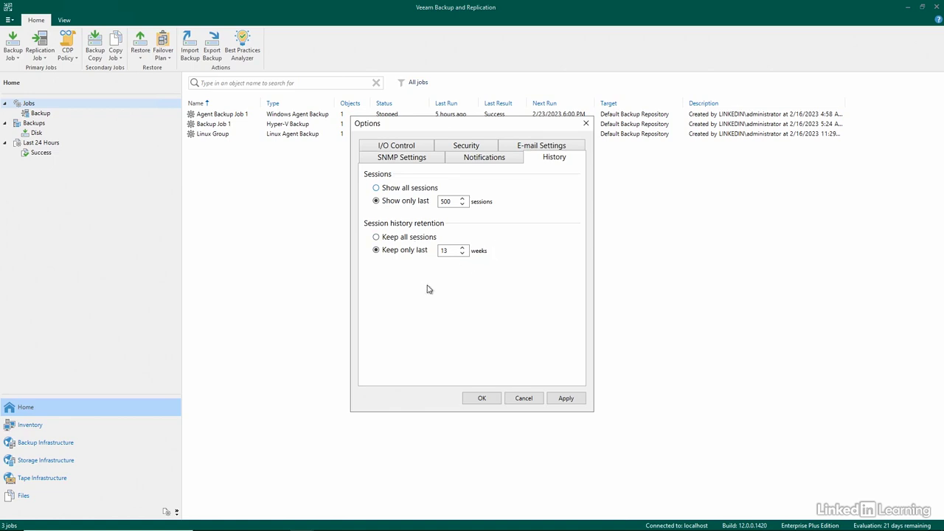
{"action": "left_click", "coordinate": [525, 398]}
Step: Examine the users and roles settings and the roles available for a new user, without adding one
{"action": "left_click", "coordinate": [9, 20]}
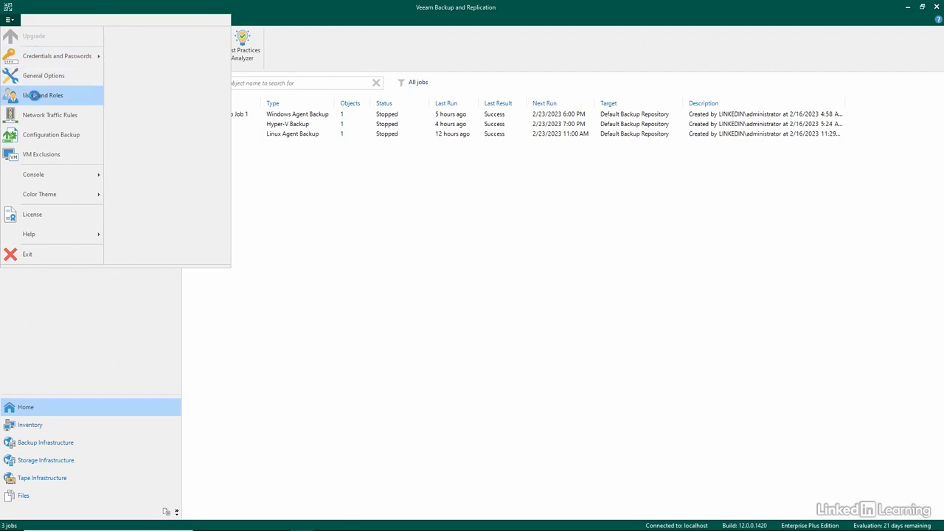
{"action": "left_click", "coordinate": [35, 96]}
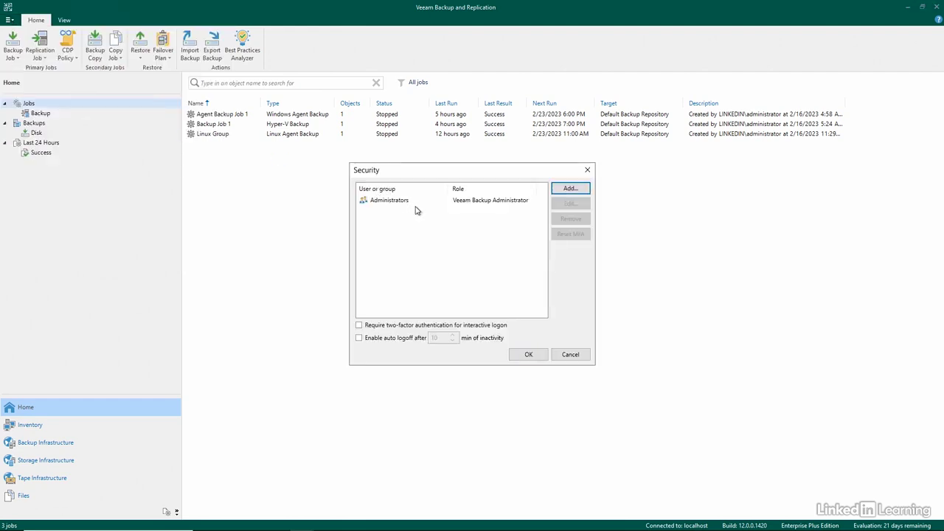
{"action": "left_click", "coordinate": [409, 203]}
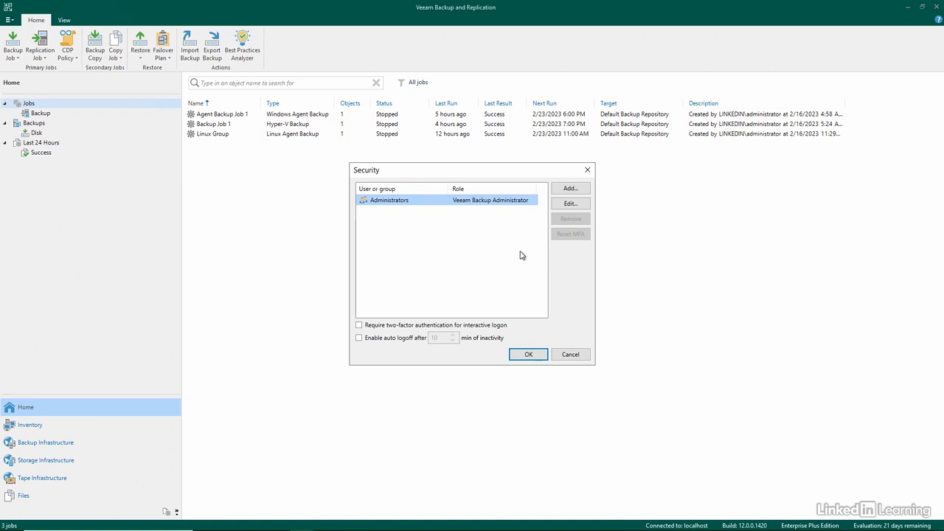
{"action": "left_click", "coordinate": [571, 188]}
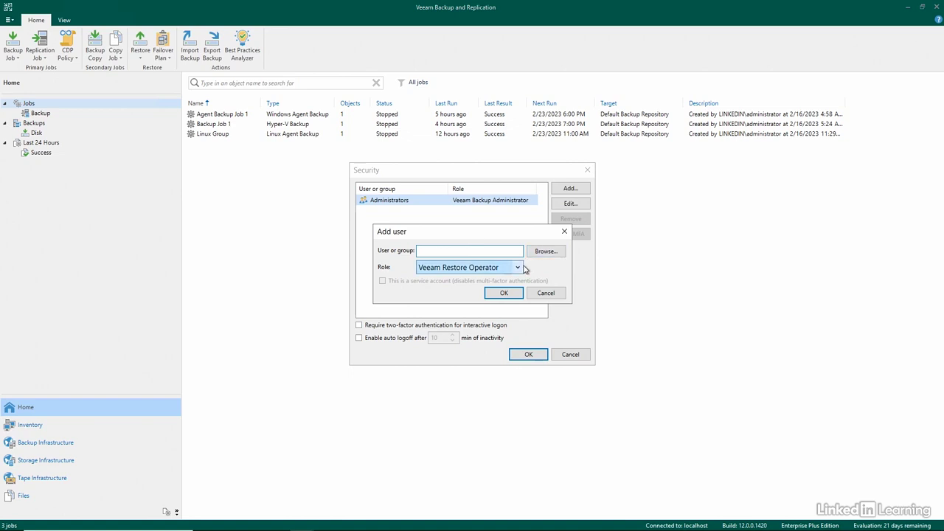
{"action": "left_click", "coordinate": [518, 269]}
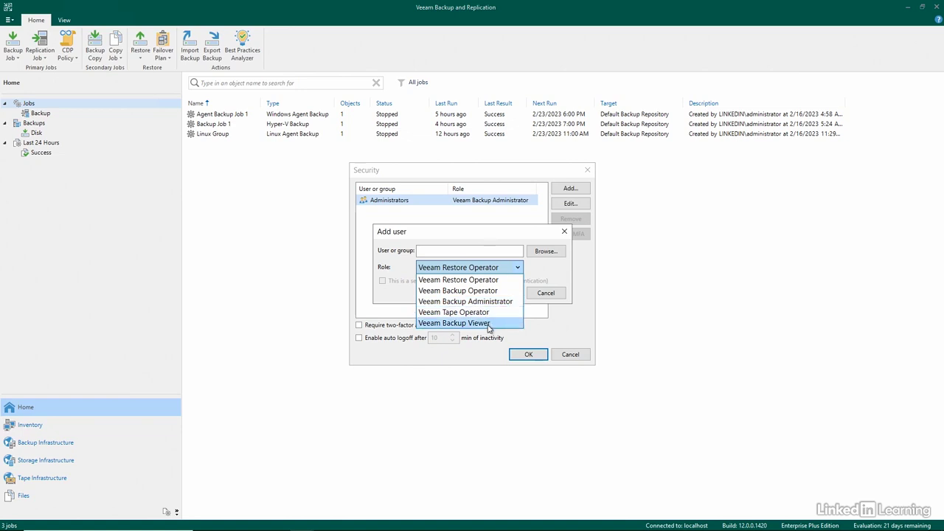
{"action": "left_click", "coordinate": [547, 294]}
{"action": "left_click", "coordinate": [547, 294]}
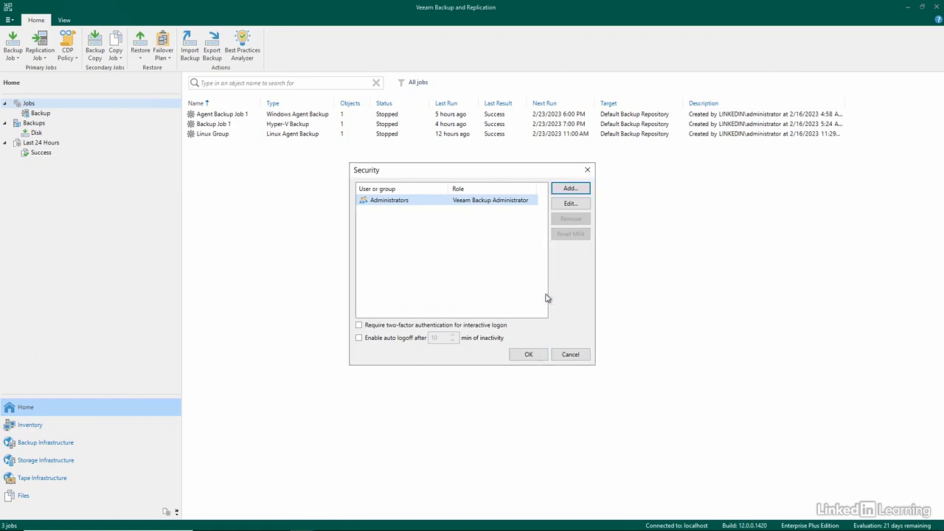
{"action": "left_click", "coordinate": [561, 355]}
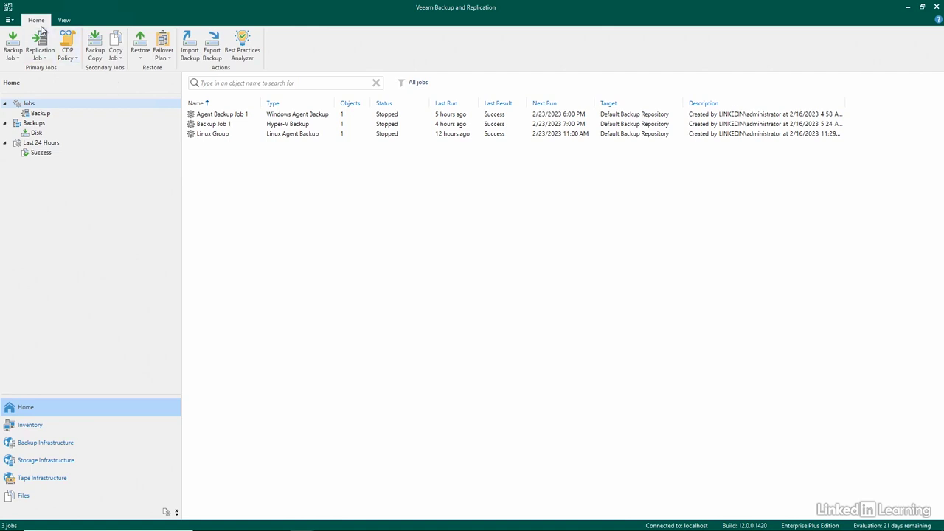
Step: Open the Internet rule in the global network traffic rules and examine its throttling options, leaving throttling disabled
{"action": "left_click", "coordinate": [9, 20]}
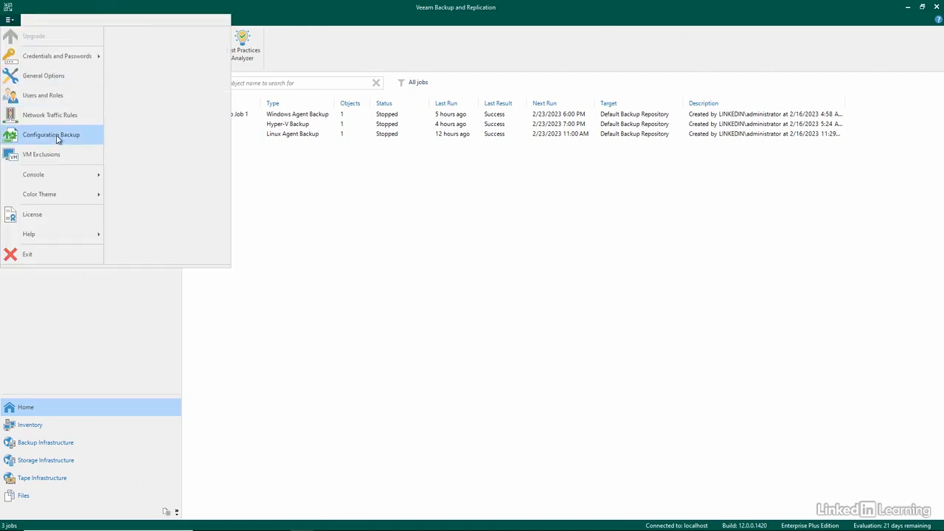
{"action": "left_click", "coordinate": [410, 211]}
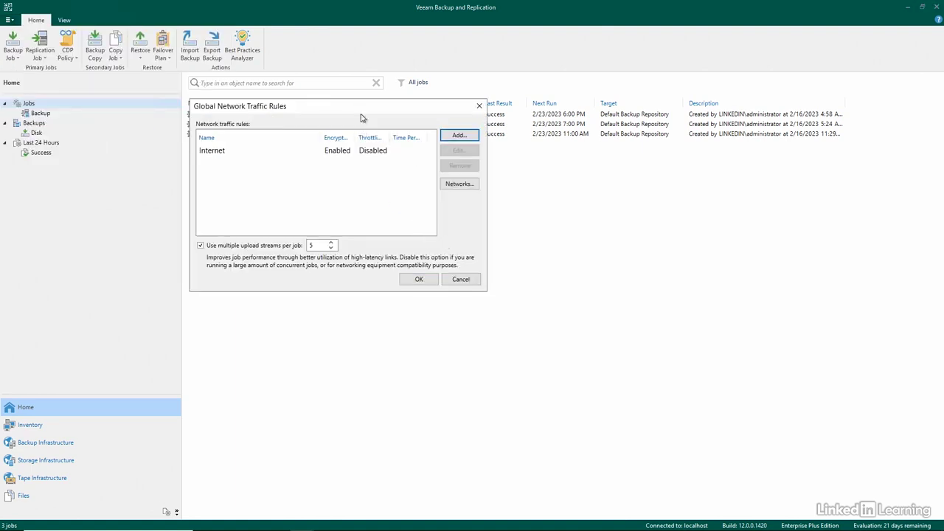
{"action": "left_click_drag", "start_coordinate": [360, 118], "coordinate": [501, 190]}
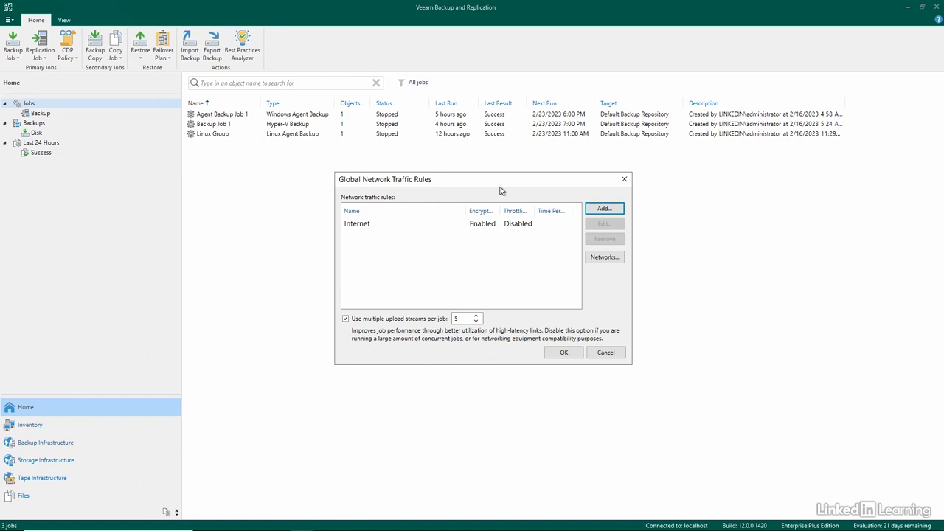
{"action": "left_click", "coordinate": [494, 229]}
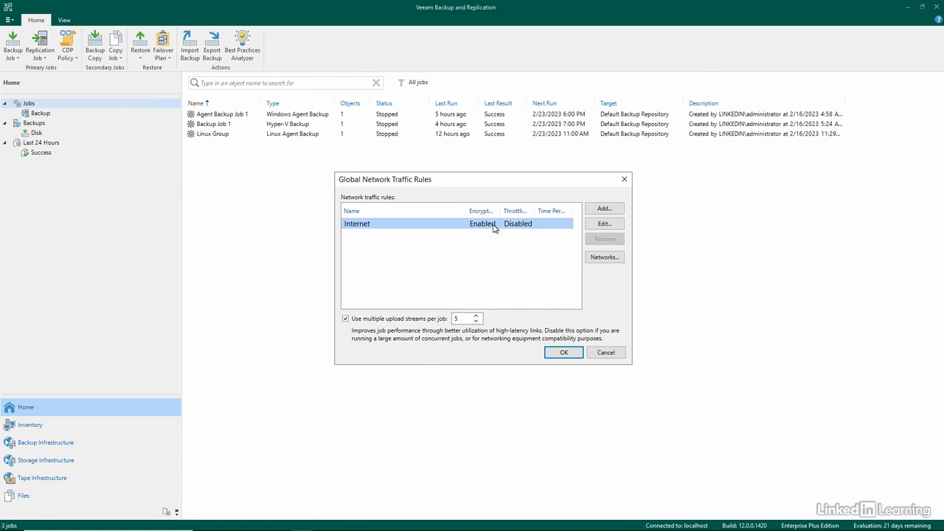
{"action": "left_click", "coordinate": [611, 229]}
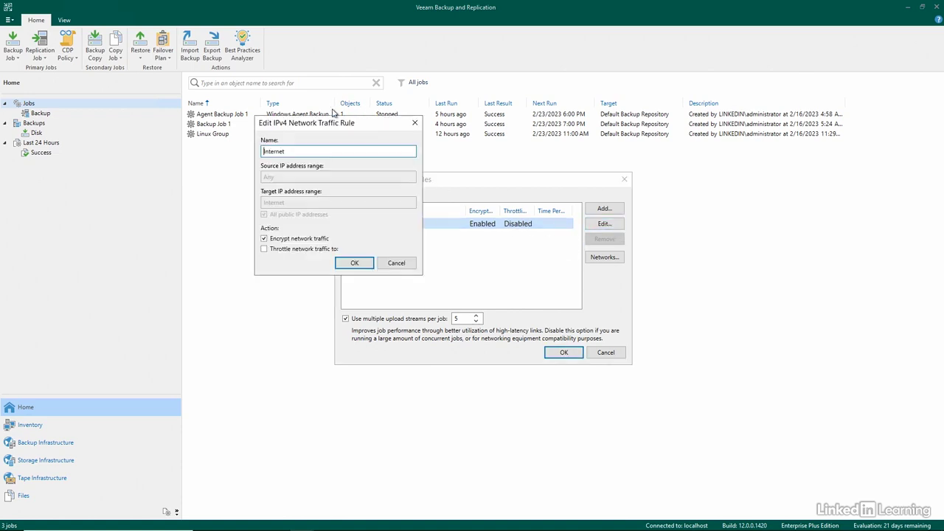
{"action": "left_click_drag", "start_coordinate": [333, 124], "coordinate": [475, 188]}
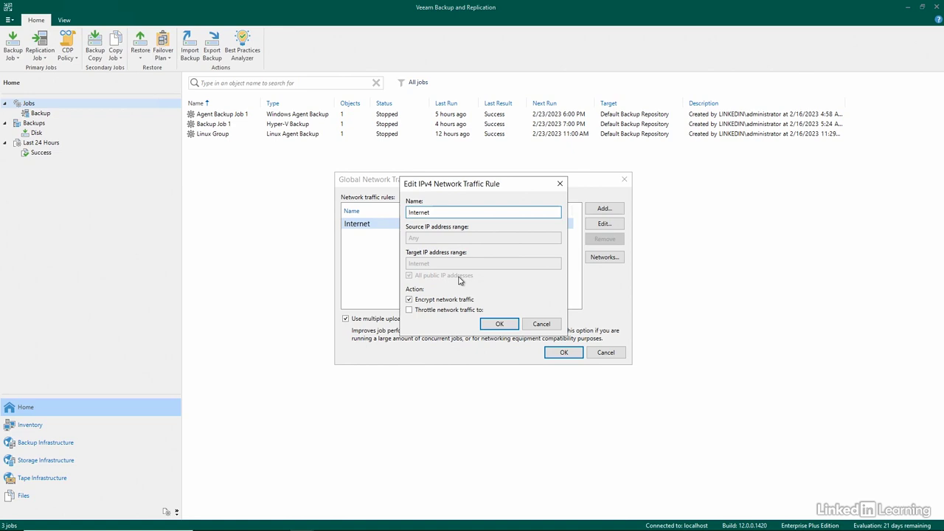
{"action": "left_click", "coordinate": [457, 311]}
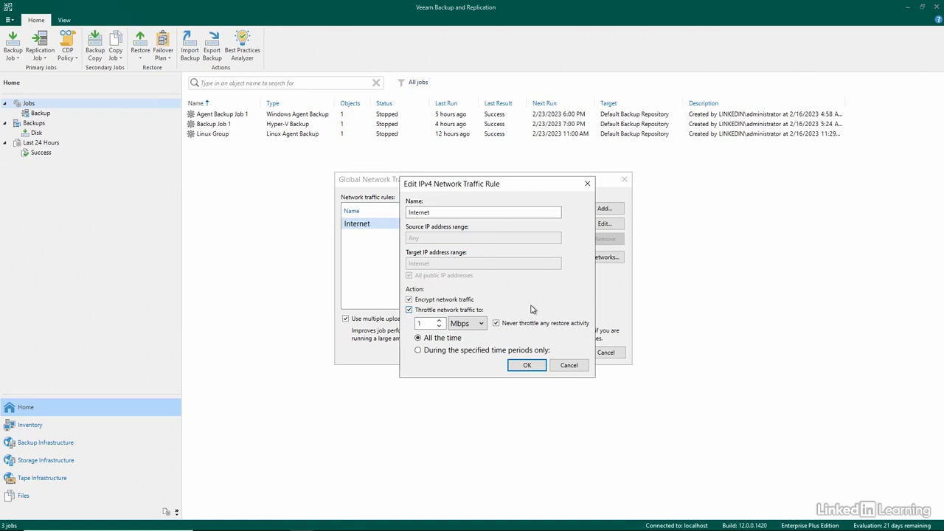
{"action": "left_click", "coordinate": [439, 311]}
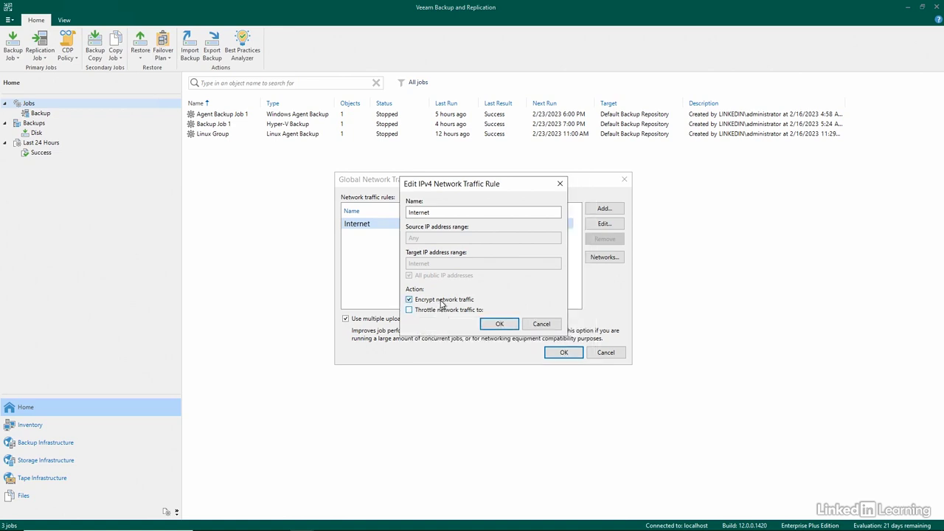
Step: Examine the encryption and throttling options for a new IPv4 network traffic rule, without adding it, and leave the global network traffic rules unchanged
{"action": "left_click", "coordinate": [541, 324]}
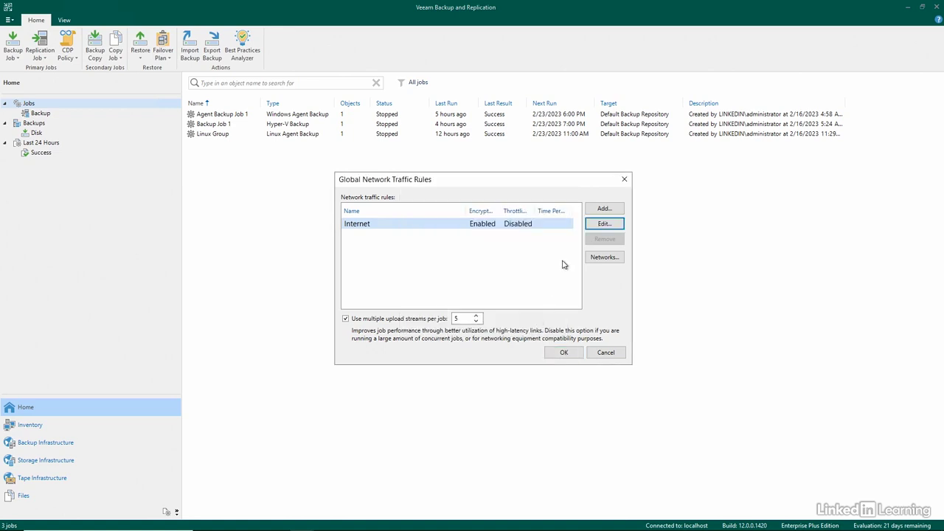
{"action": "left_click", "coordinate": [603, 209]}
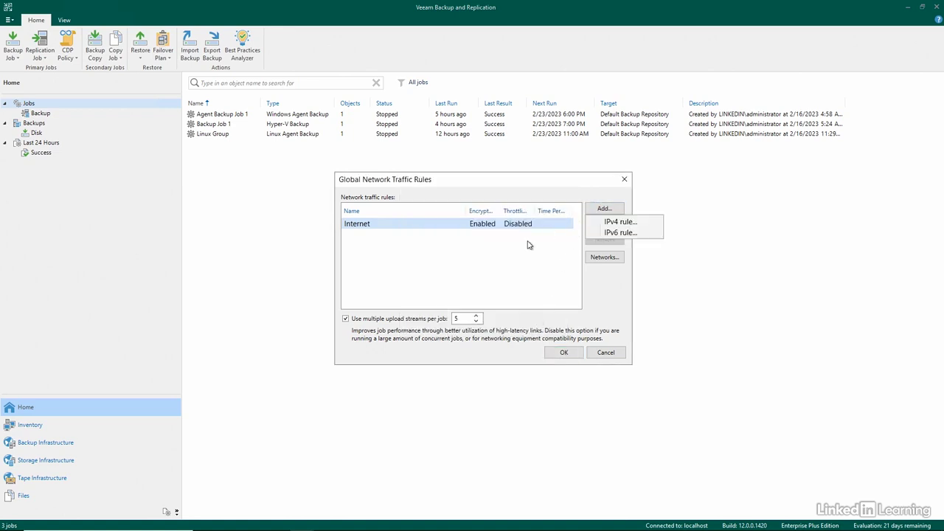
{"action": "left_click", "coordinate": [613, 221]}
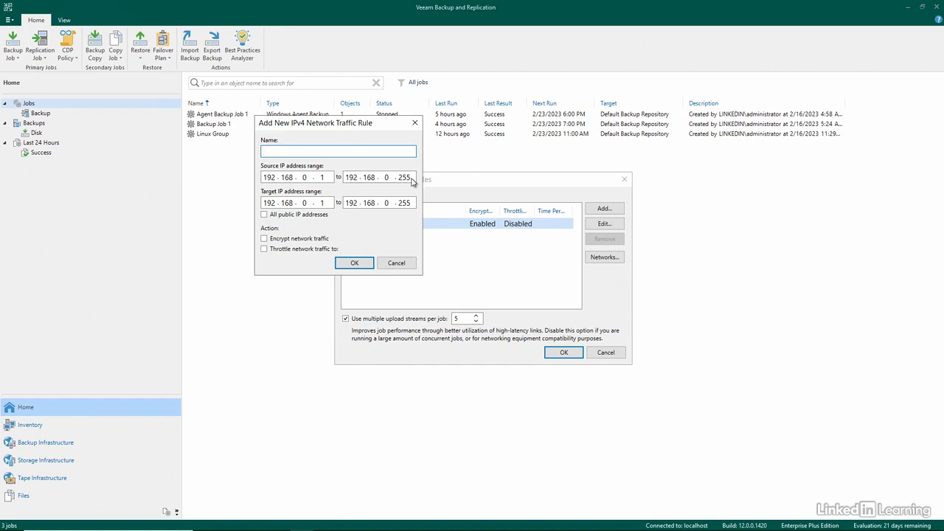
{"action": "left_click_drag", "start_coordinate": [360, 127], "coordinate": [512, 204]}
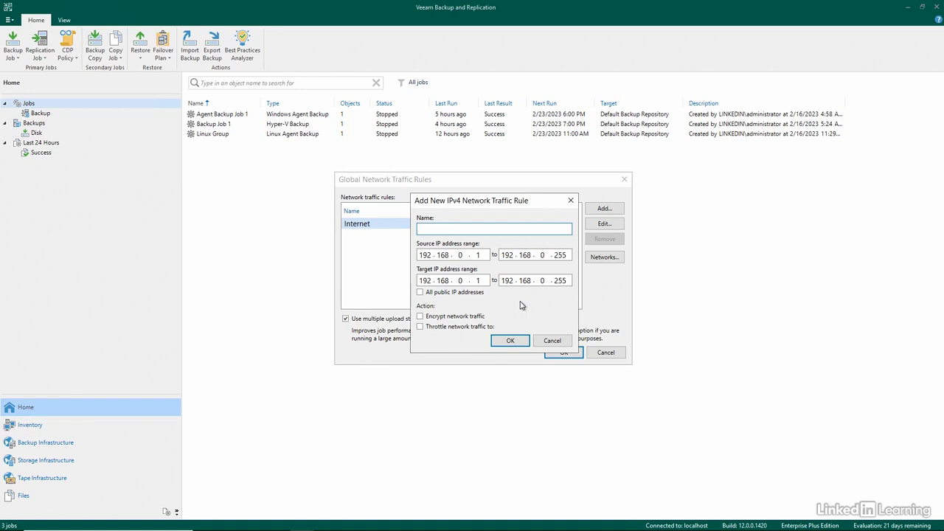
{"action": "left_click", "coordinate": [481, 329]}
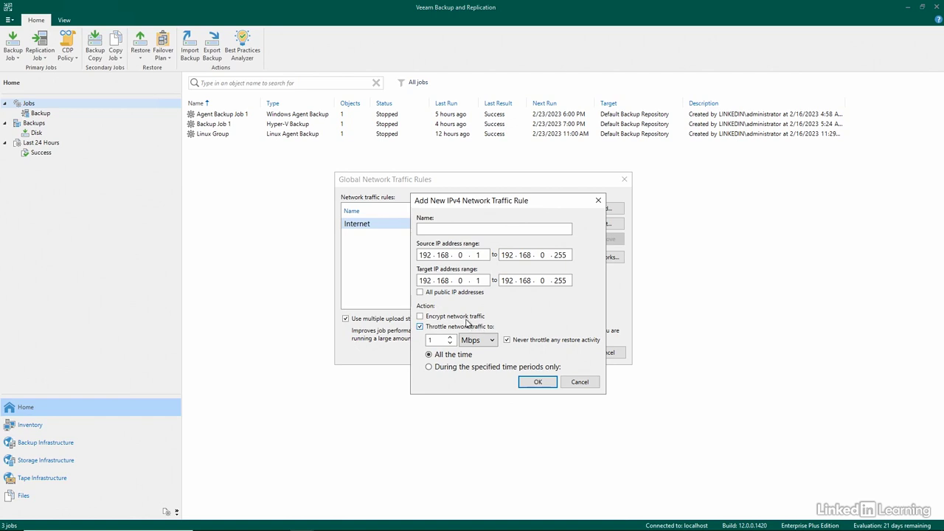
{"action": "left_click", "coordinate": [470, 318]}
{"action": "left_click", "coordinate": [569, 384]}
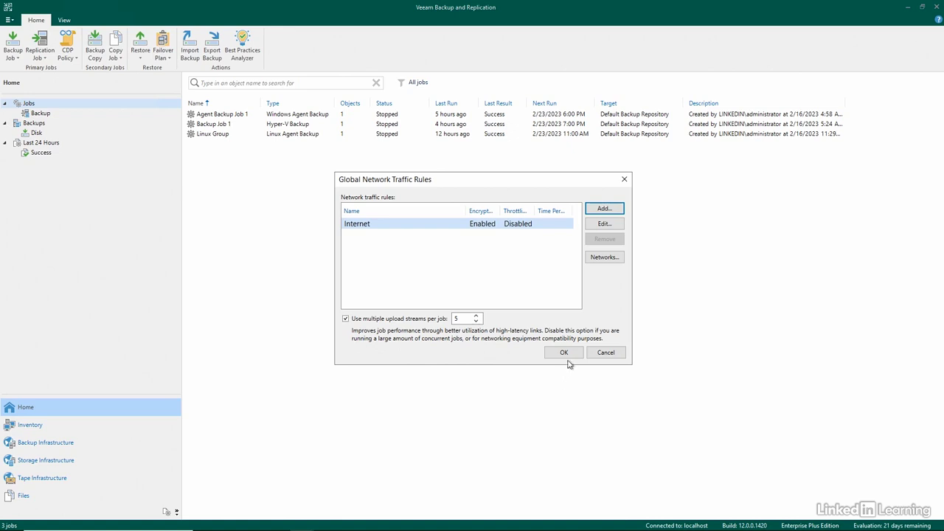
{"action": "left_click", "coordinate": [602, 353]}
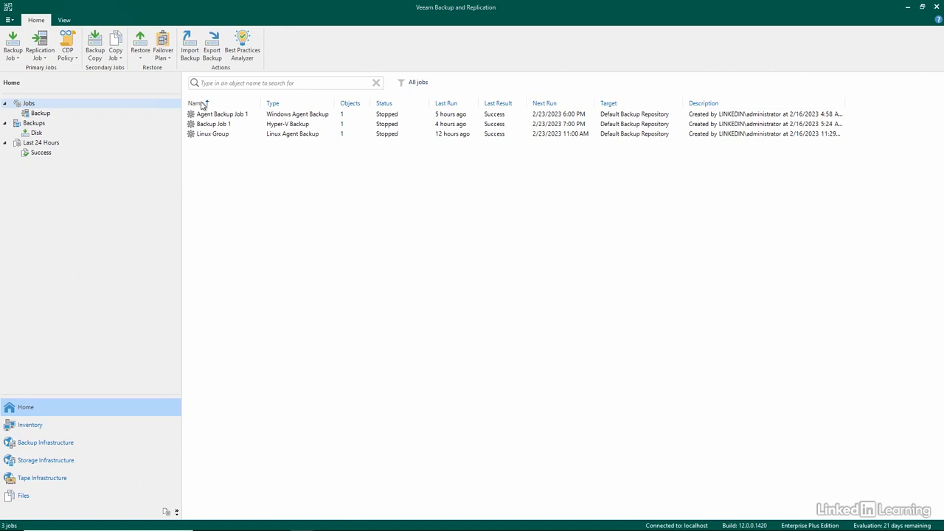
Step: Enable configuration backup to the NAS repository and turn on backup file encryption using the existing stored password
{"action": "left_click", "coordinate": [9, 20]}
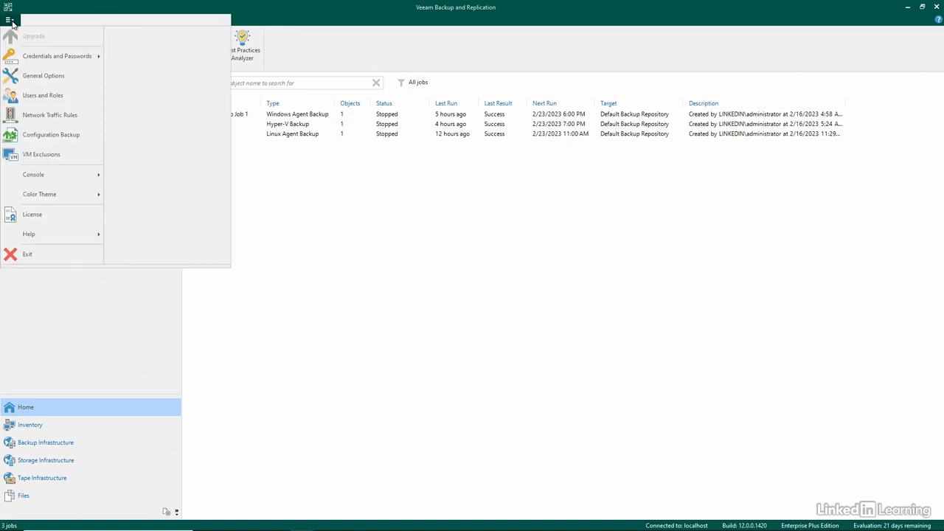
{"action": "left_click", "coordinate": [40, 136]}
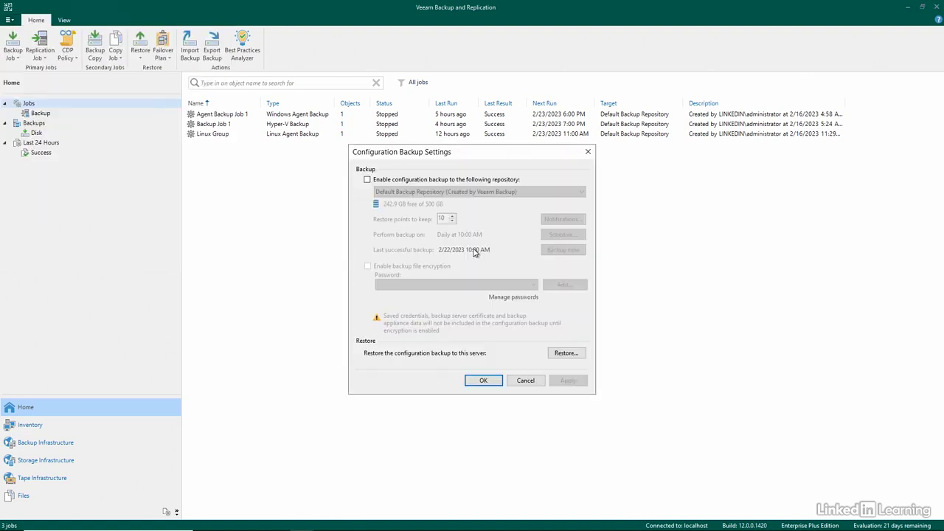
{"action": "left_click", "coordinate": [417, 181]}
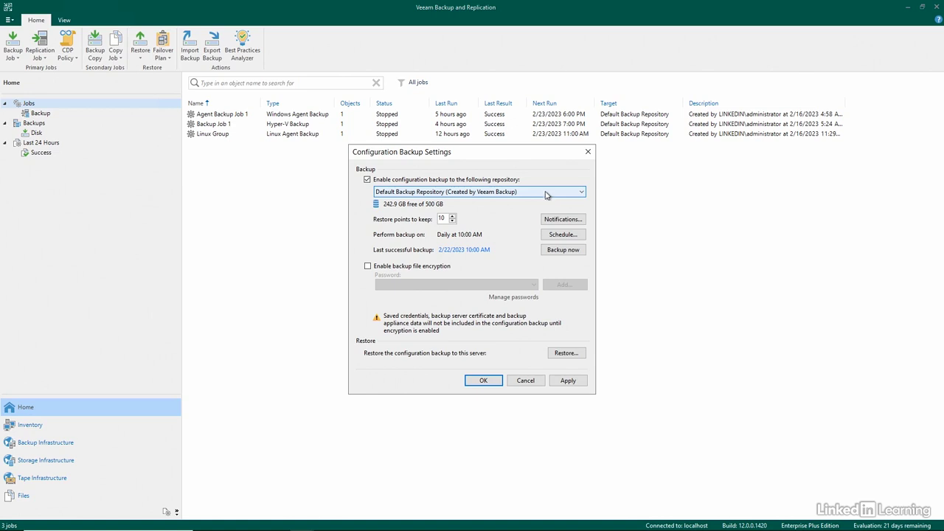
{"action": "left_click", "coordinate": [547, 194]}
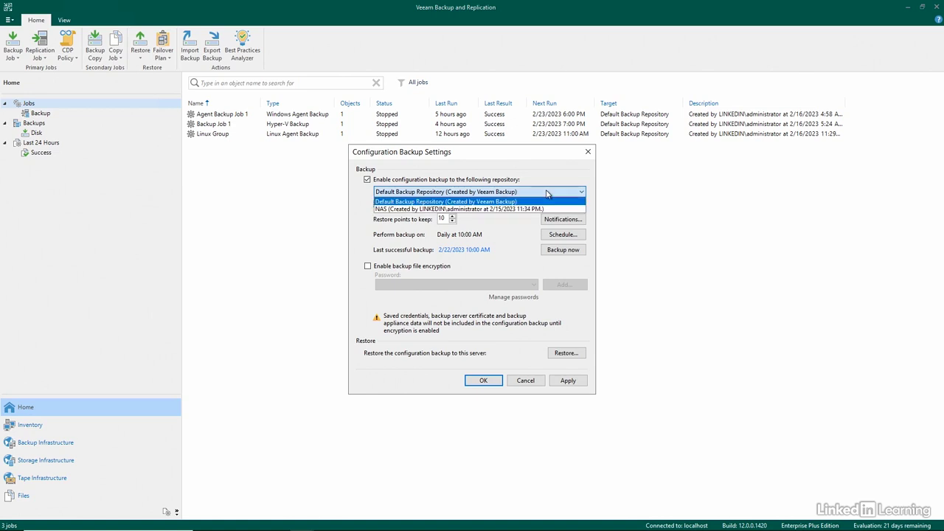
{"action": "left_click", "coordinate": [501, 210]}
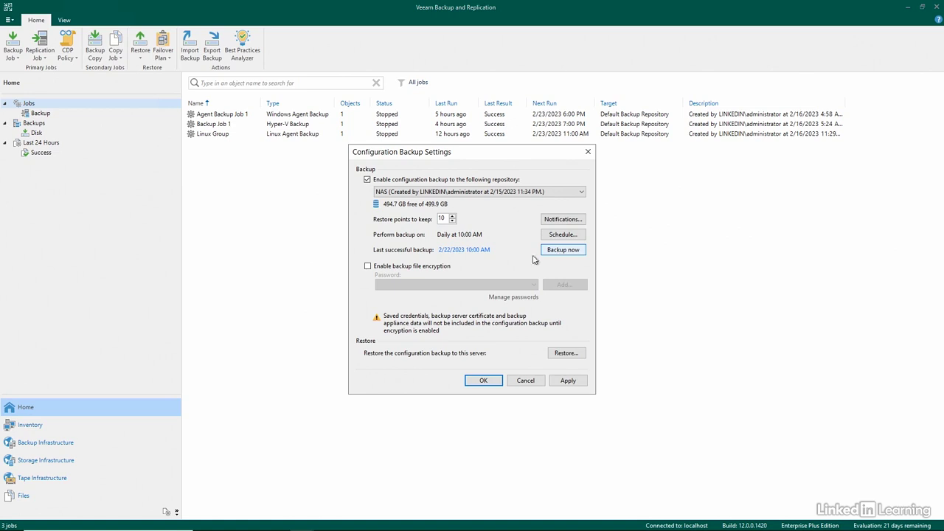
{"action": "left_click", "coordinate": [433, 270]}
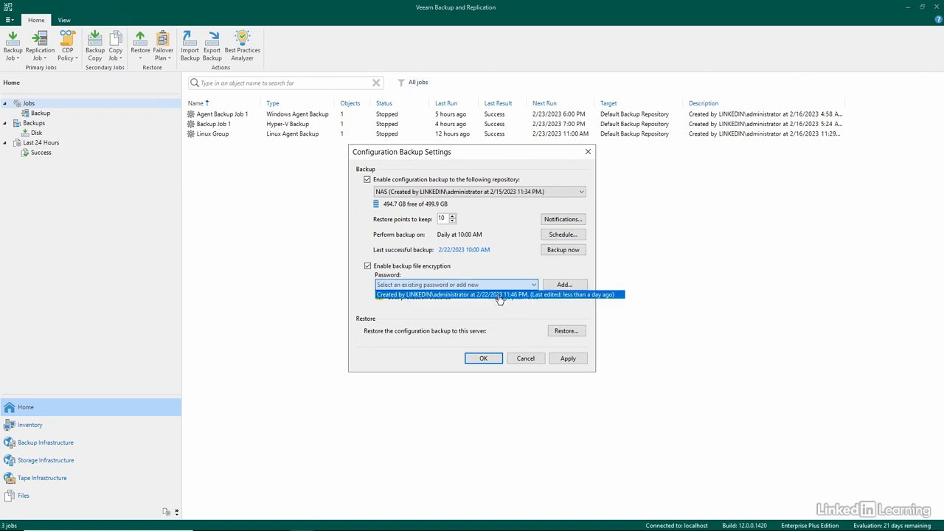
{"action": "left_click", "coordinate": [500, 294]}
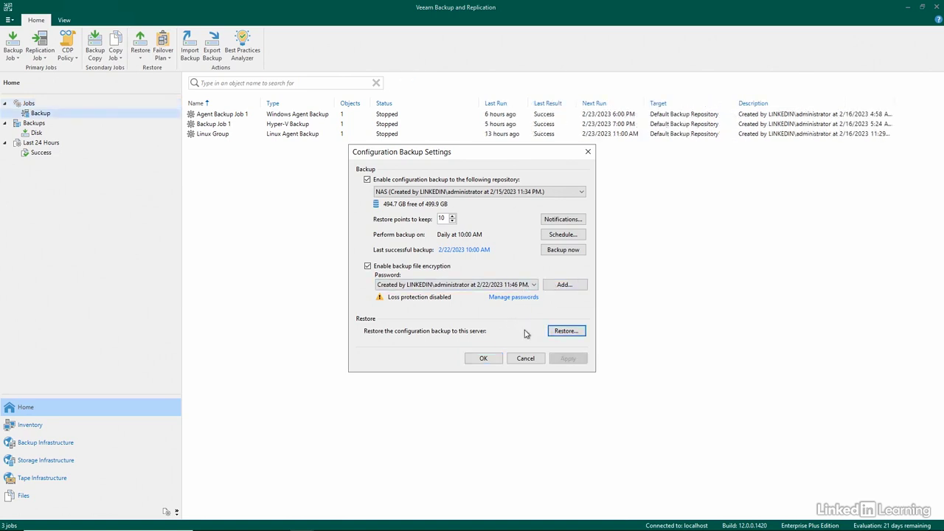
Step: Try to restore the configuration backup to this server, and close the configuration backup settings
{"action": "left_click", "coordinate": [568, 332]}
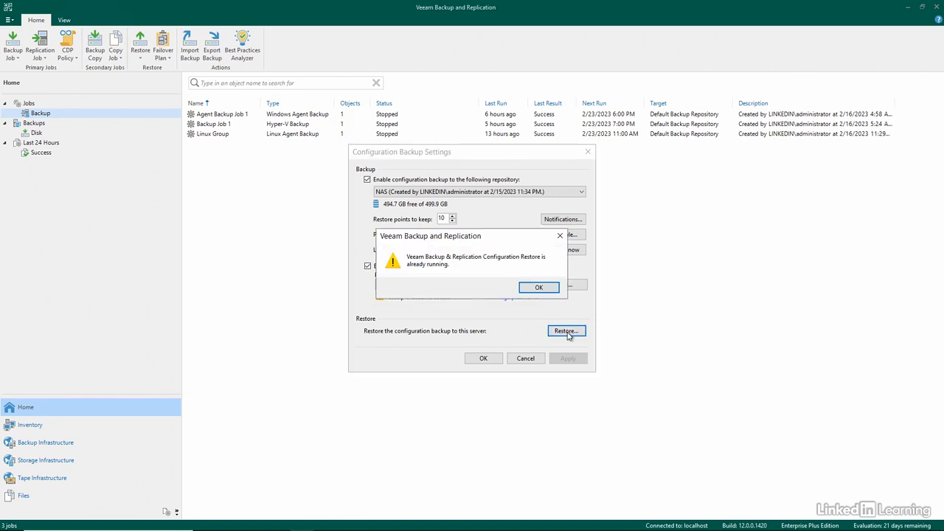
{"action": "left_click", "coordinate": [544, 288]}
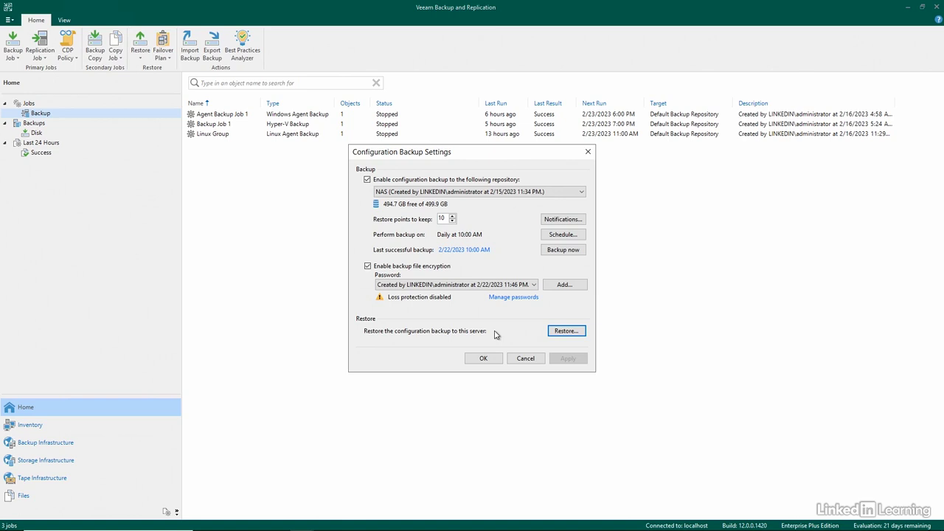
{"action": "left_click", "coordinate": [520, 360]}
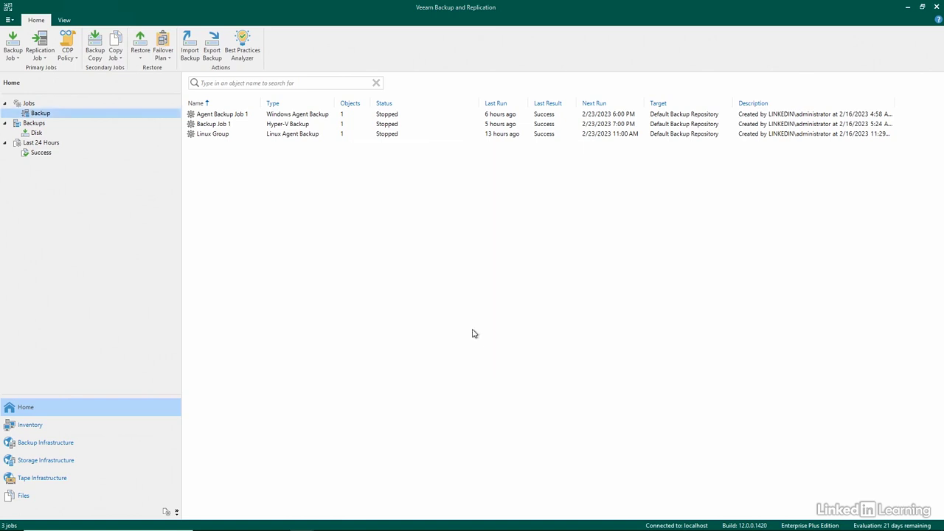